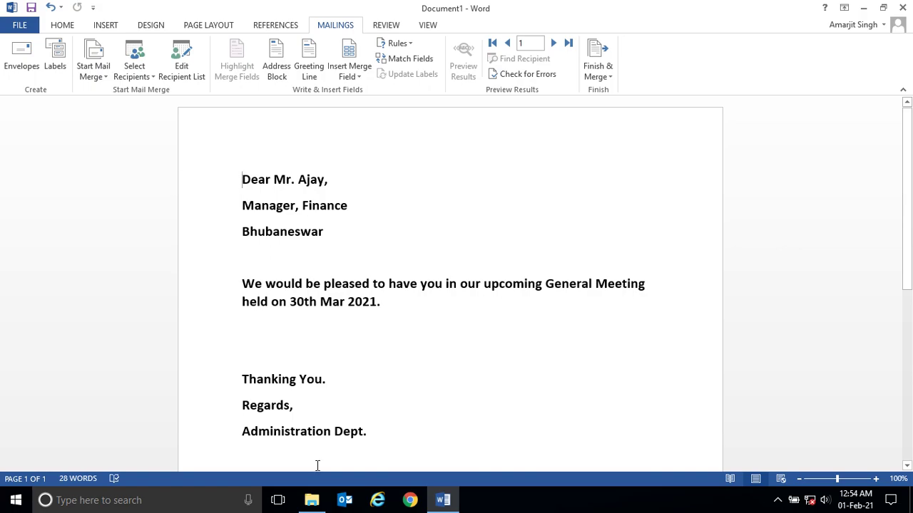
click(312, 500)
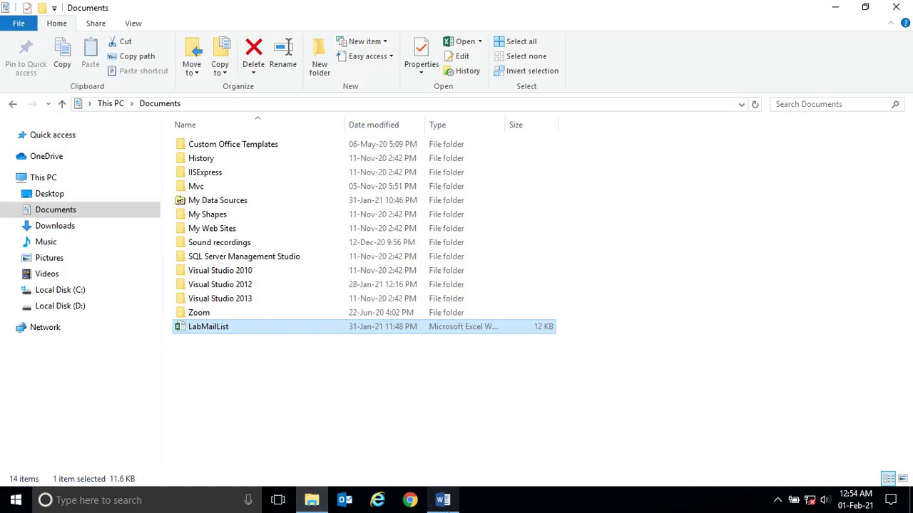
click(443, 499)
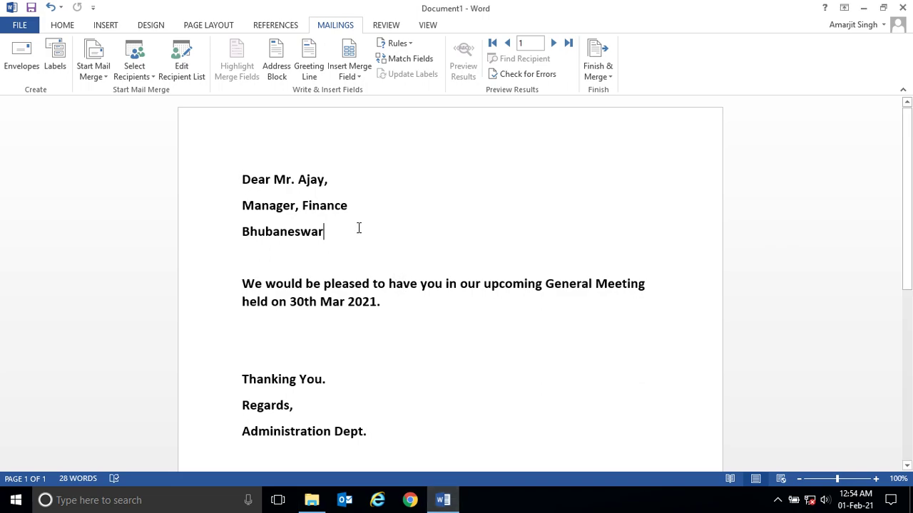
drag(241, 179, 341, 181)
drag(239, 207, 241, 235)
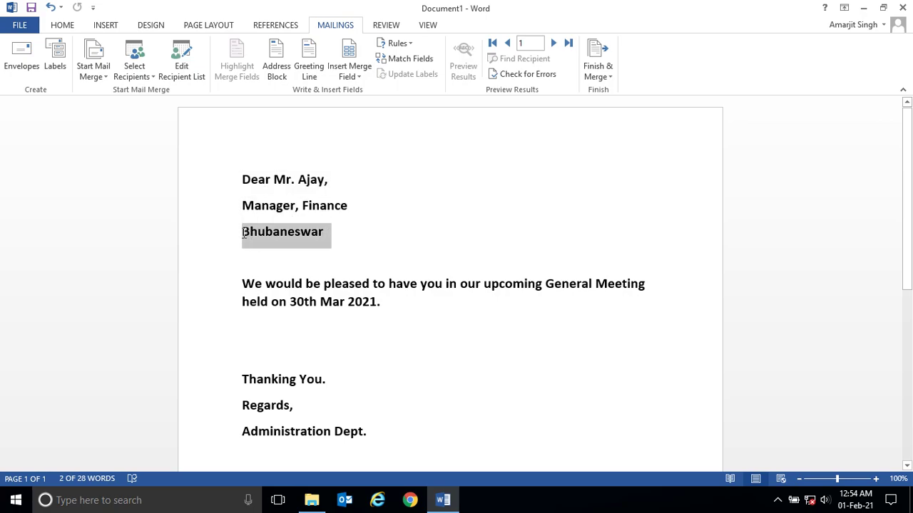
click(273, 261)
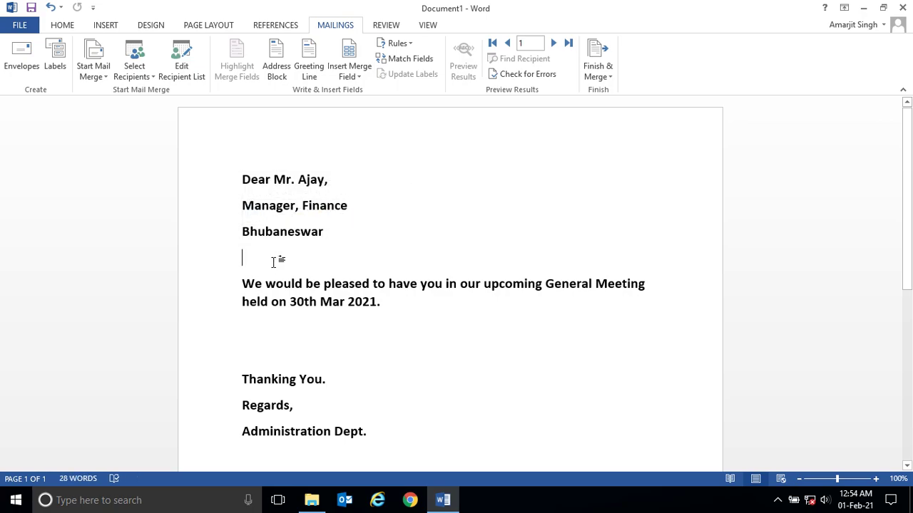
- Open the LabMailList workbook as read-only in Excel and compare its column headings with the merge fields available in the Word letter
click(311, 500)
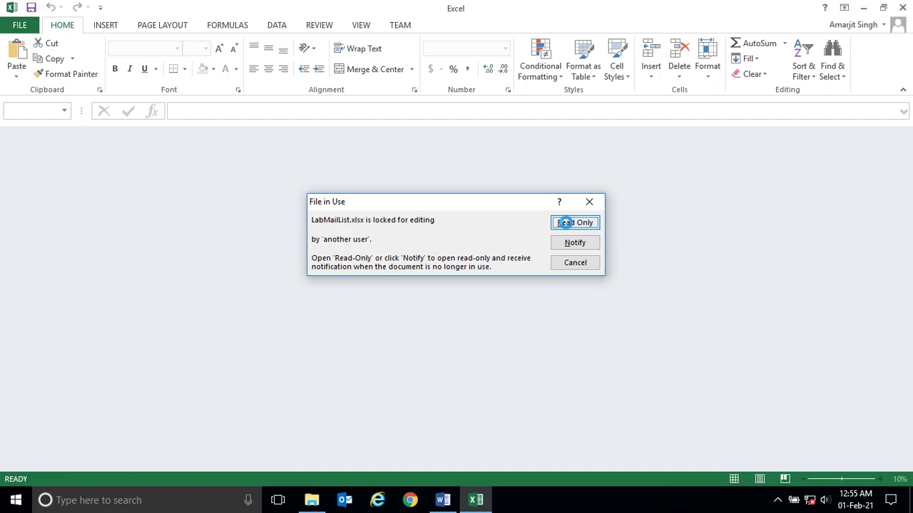
click(564, 223)
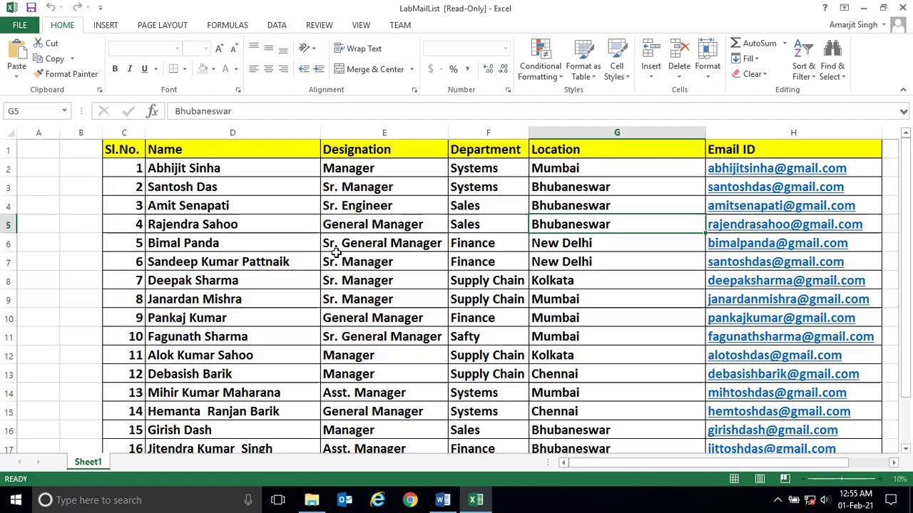
click(443, 500)
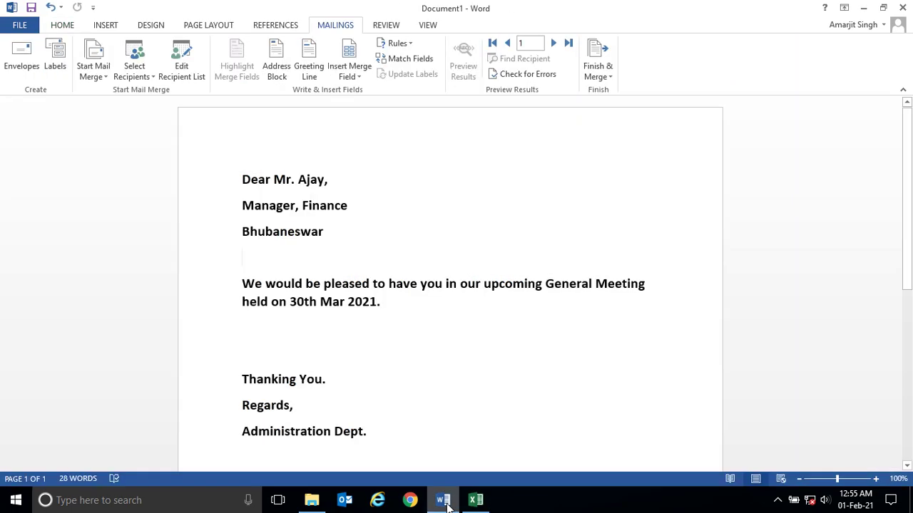
click(472, 502)
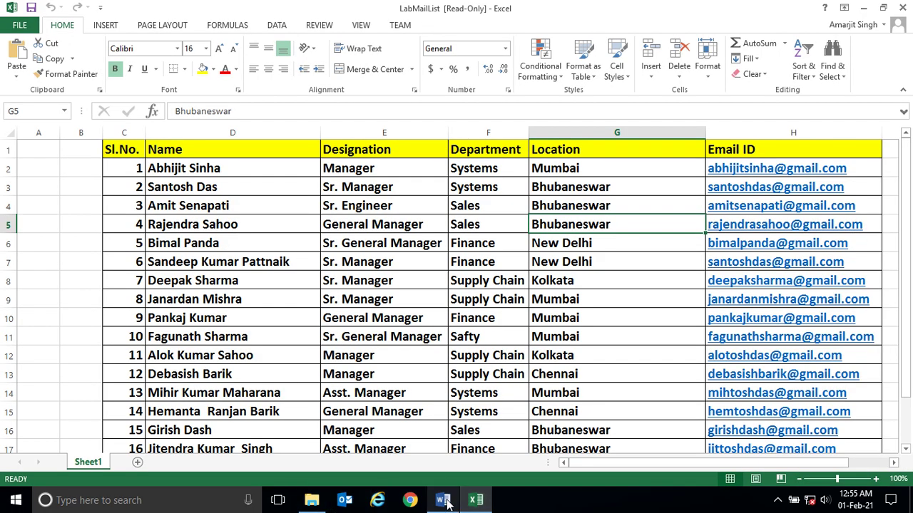
click(443, 501)
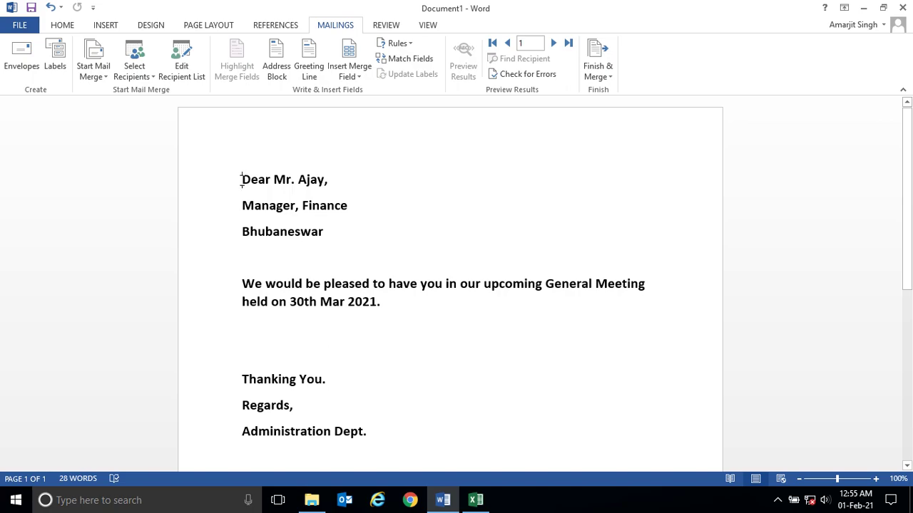
click(352, 76)
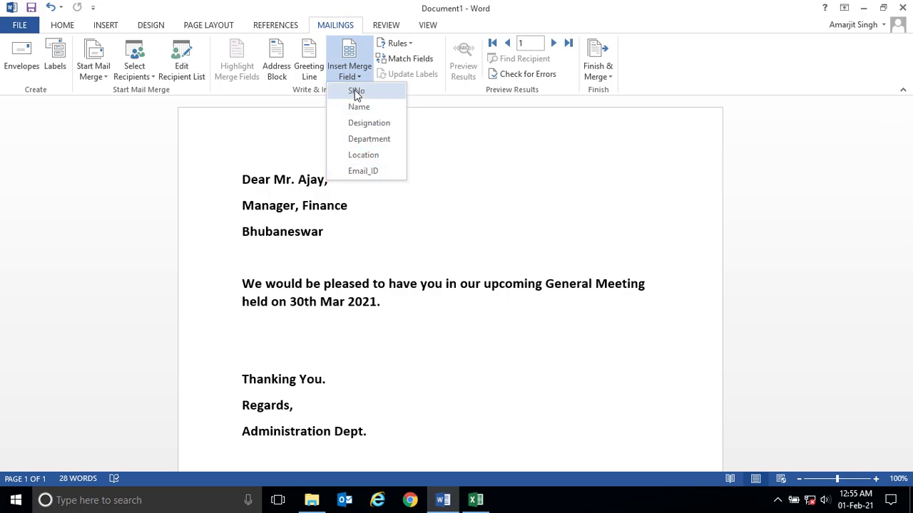
click(475, 500)
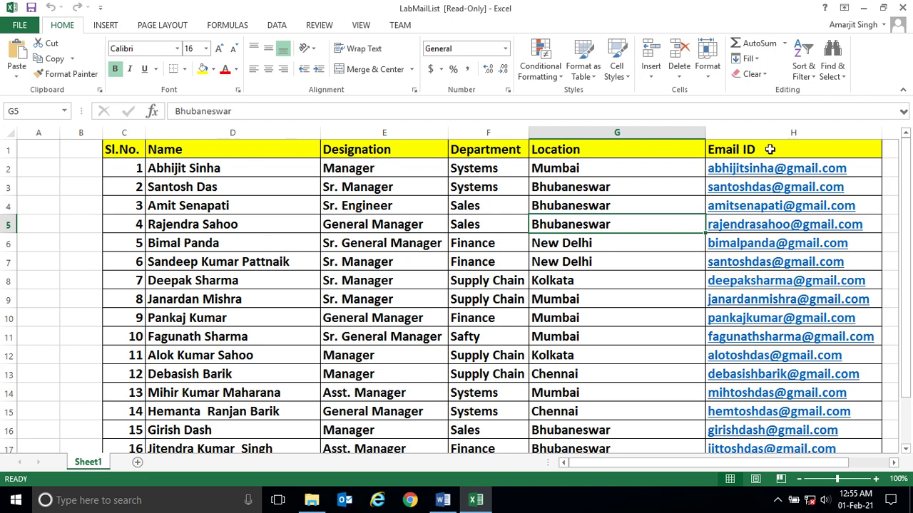
click(442, 500)
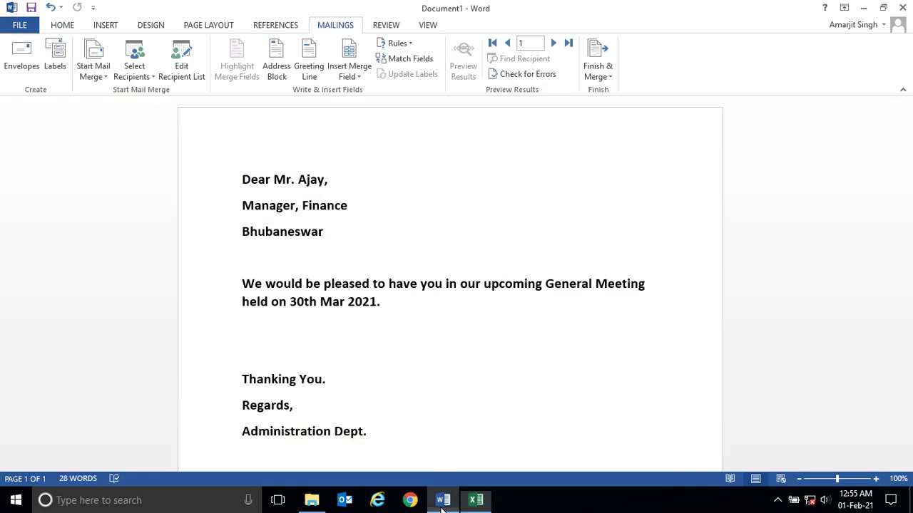
click(355, 74)
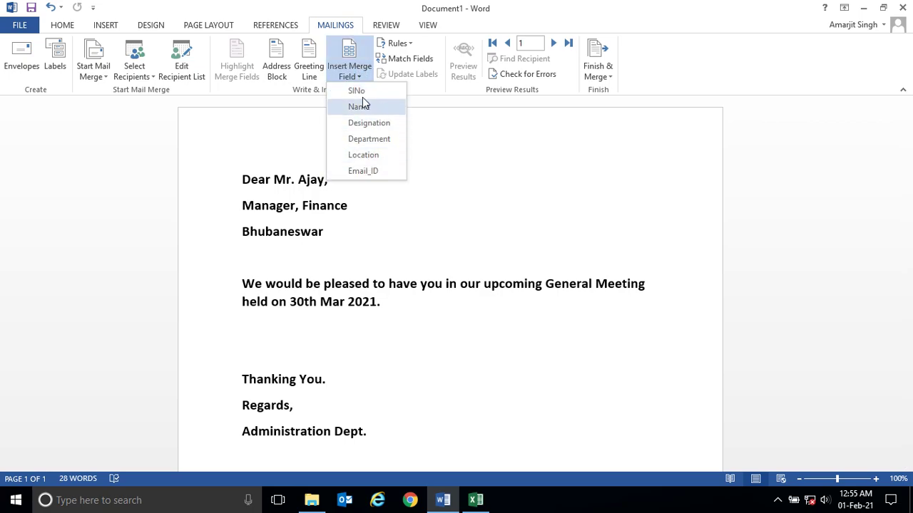
- Replace the letter's greeting line, including the recipient's name, with the Name merge field
click(271, 192)
click(245, 185)
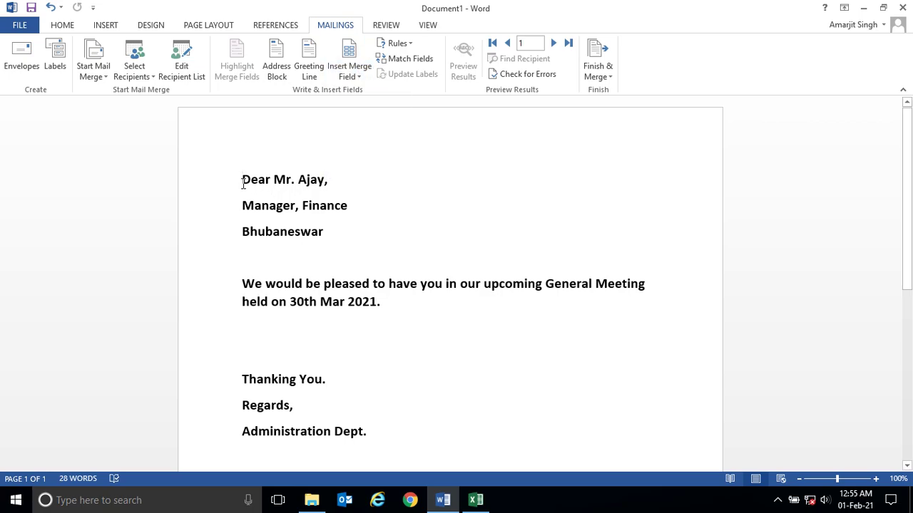
drag(243, 181, 328, 179)
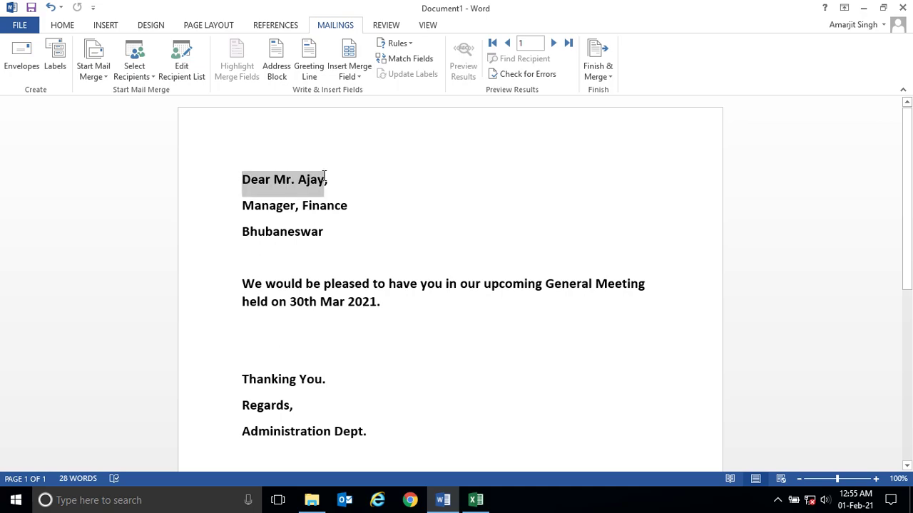
click(245, 184)
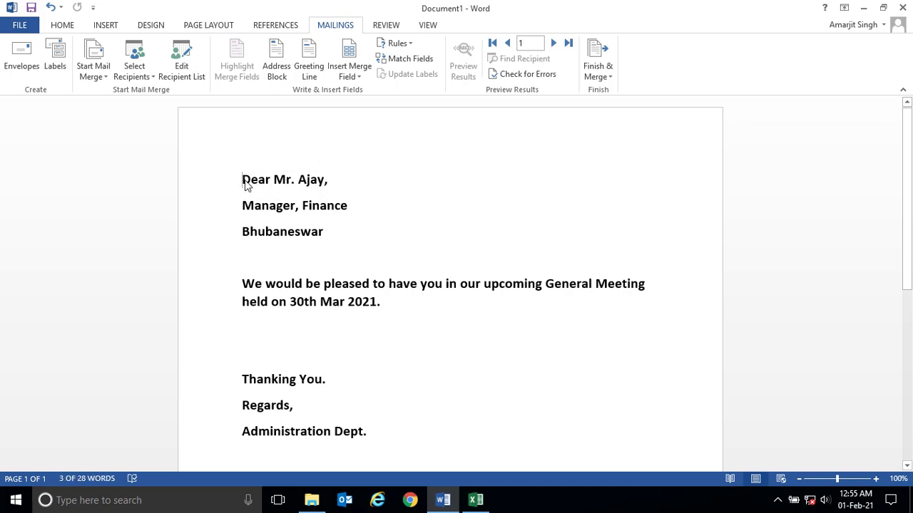
click(359, 74)
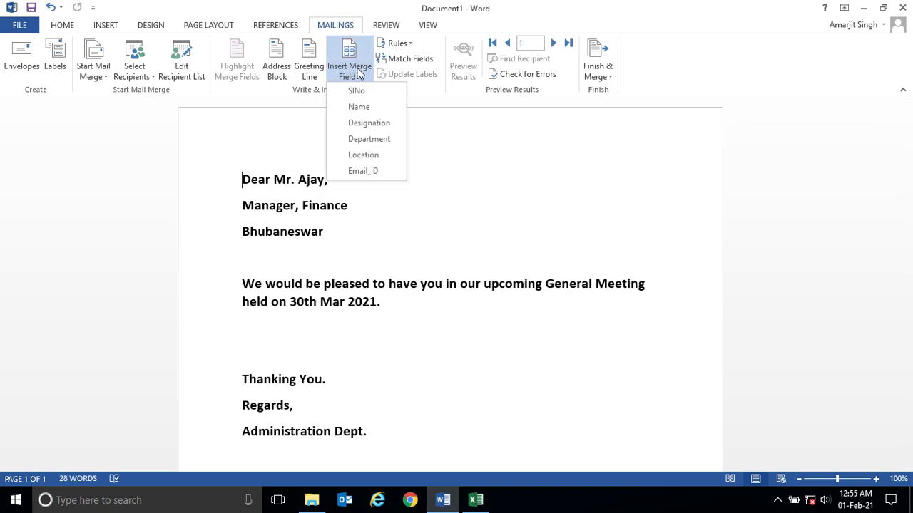
click(358, 107)
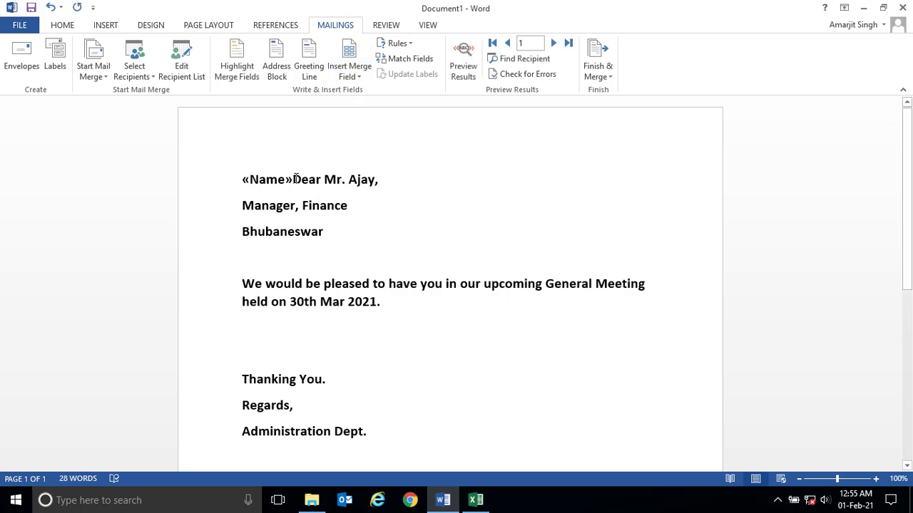
drag(295, 179, 371, 179)
key(Delete)
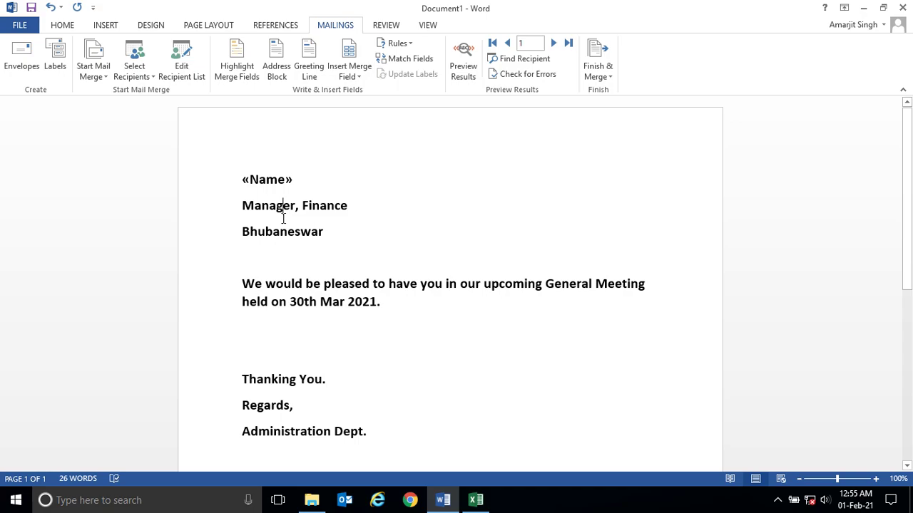
click(283, 214)
drag(300, 179, 236, 179)
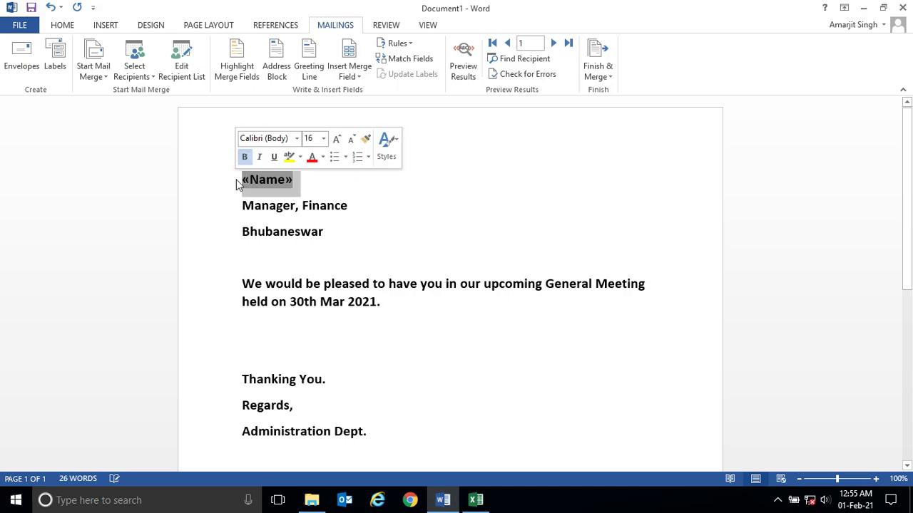
right_click(262, 183)
click(222, 205)
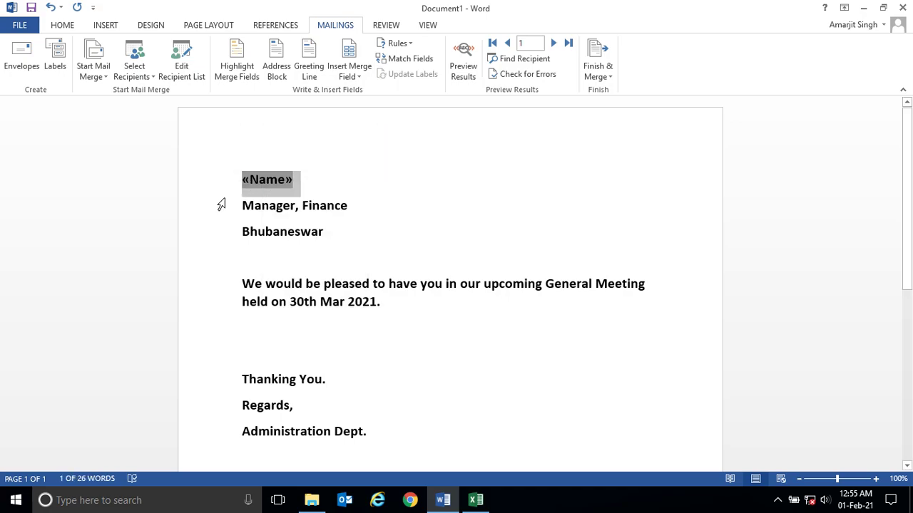
click(224, 205)
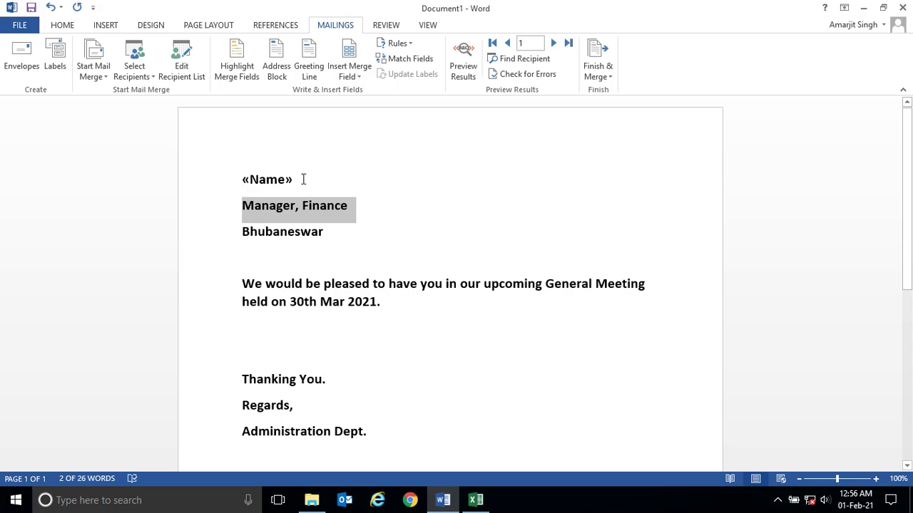
- Edit the Name merge field to insert the text "Dear" before it and a comma after it
drag(295, 180, 243, 180)
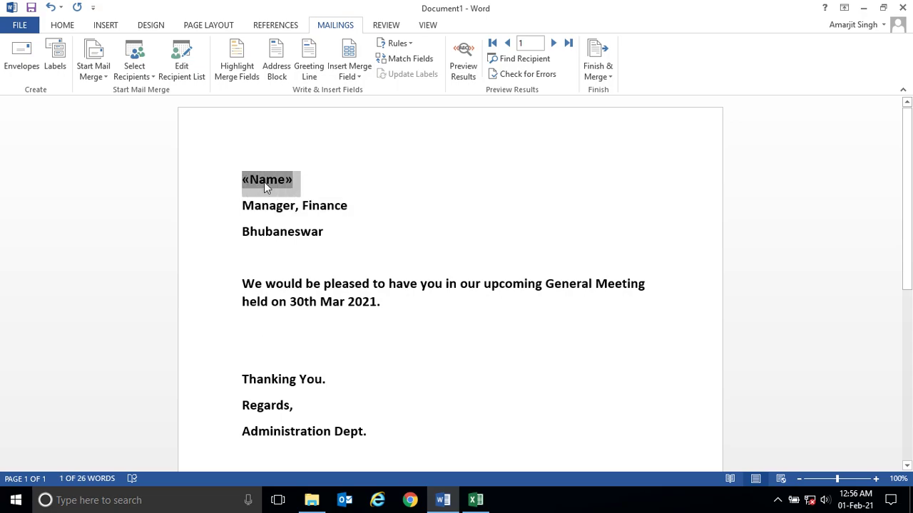
right_click(263, 182)
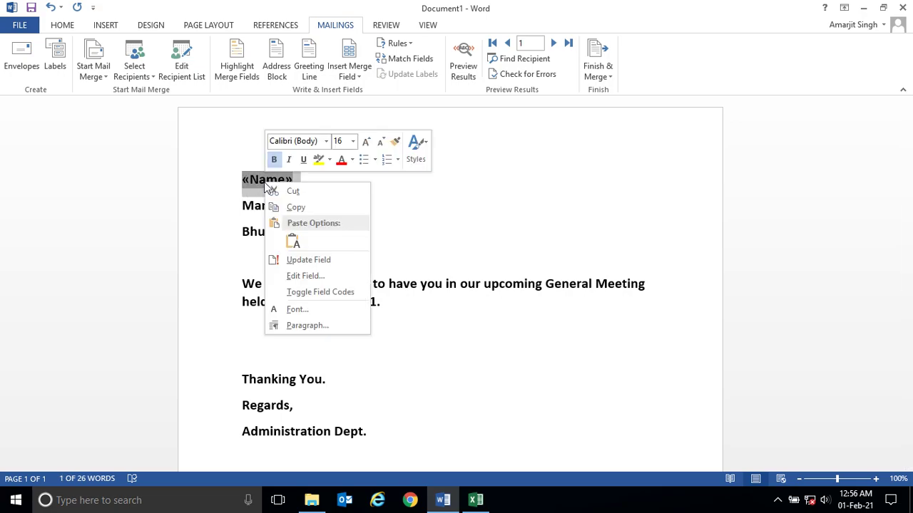
click(299, 276)
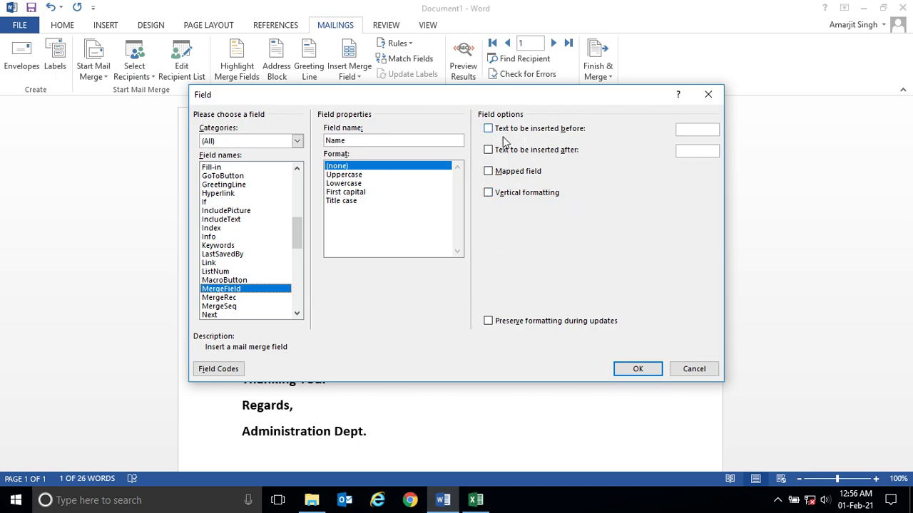
click(698, 129)
text(Dear)
click(498, 151)
text(,)
click(638, 372)
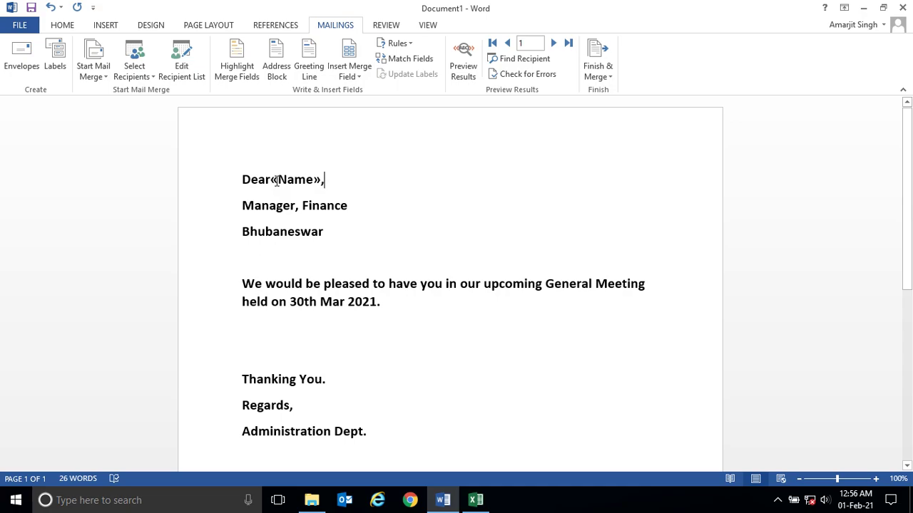
- Edit the Name merge field again, adding a space after "Dear" and a space before the comma
double_click(275, 180)
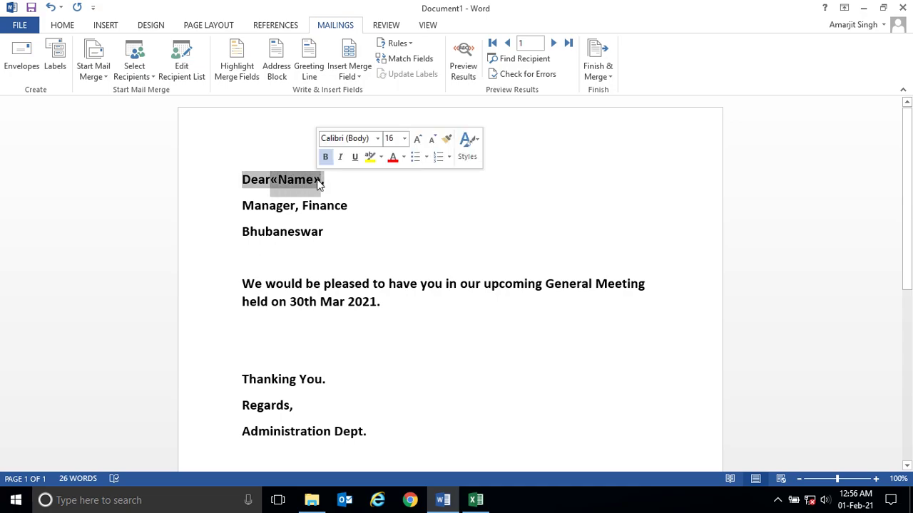
right_click(337, 182)
click(353, 269)
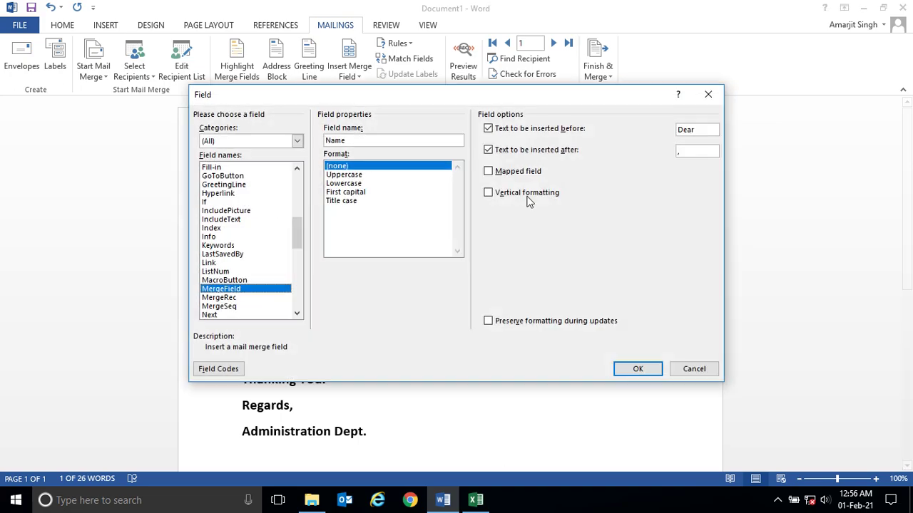
click(699, 130)
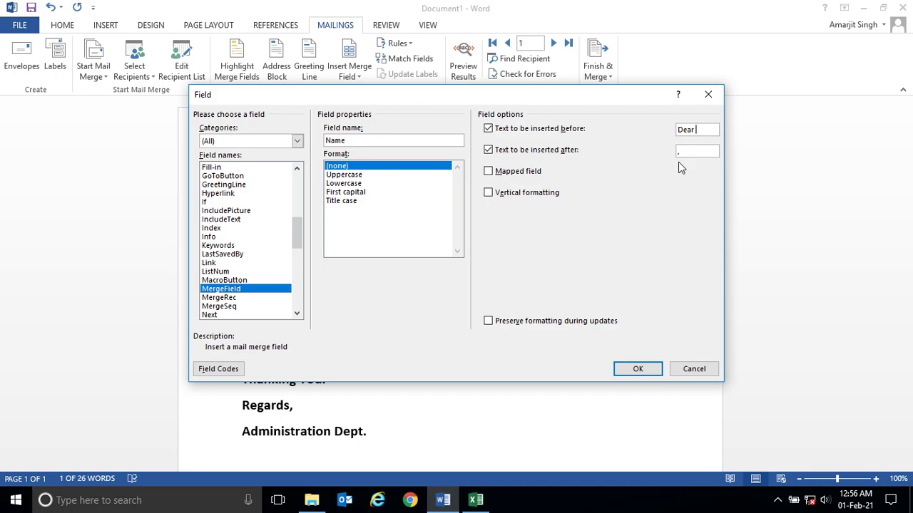
click(678, 151)
click(644, 366)
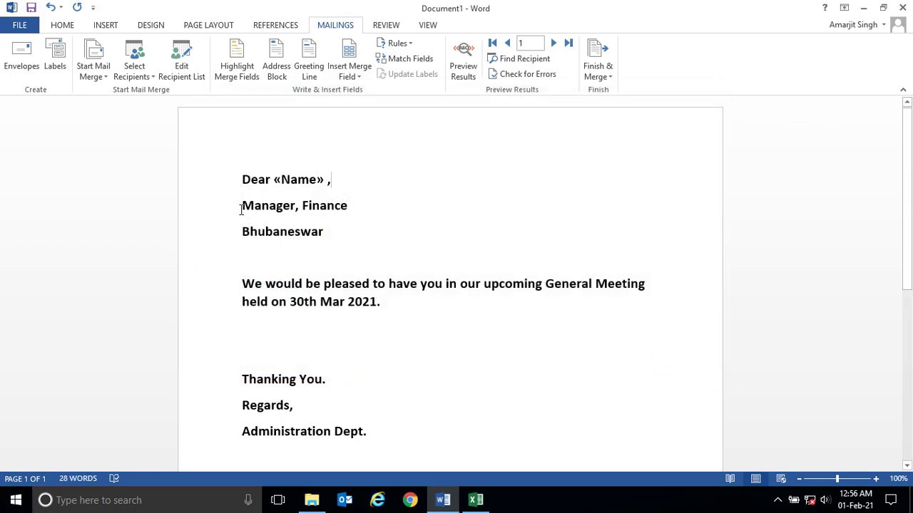
- Check the list's columns in Excel, and in the Word letter's second line replace "Manager" with the Designation merge field and a space
click(476, 500)
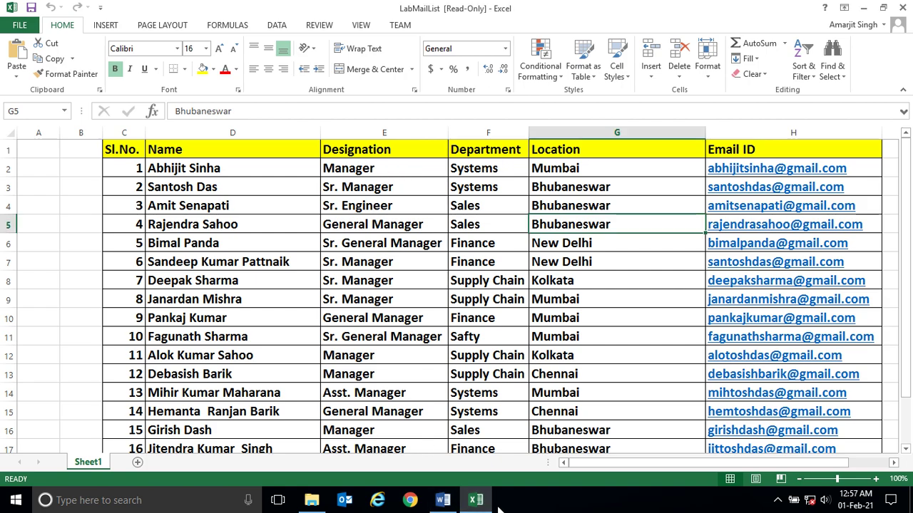
click(442, 500)
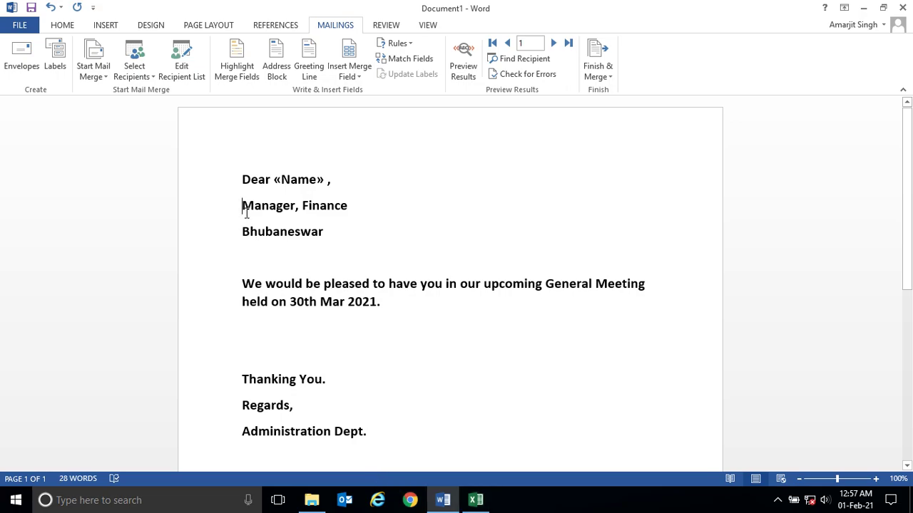
click(350, 76)
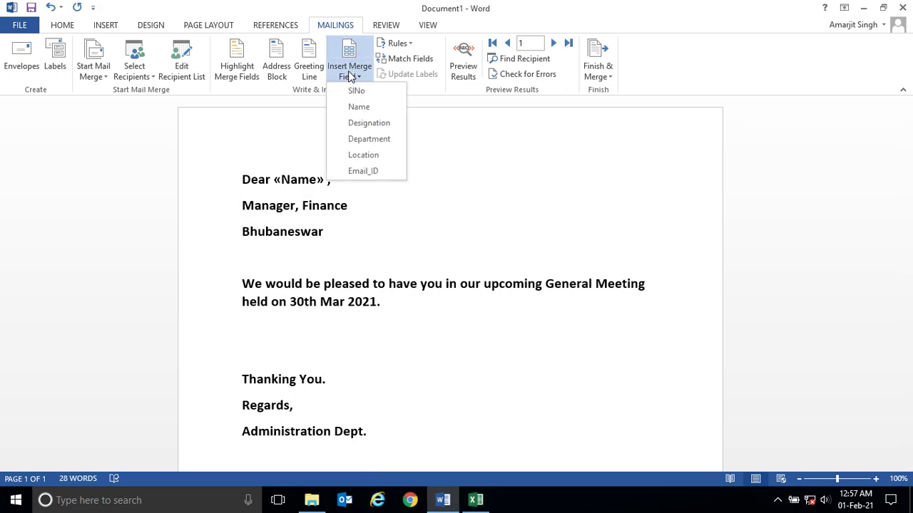
click(355, 123)
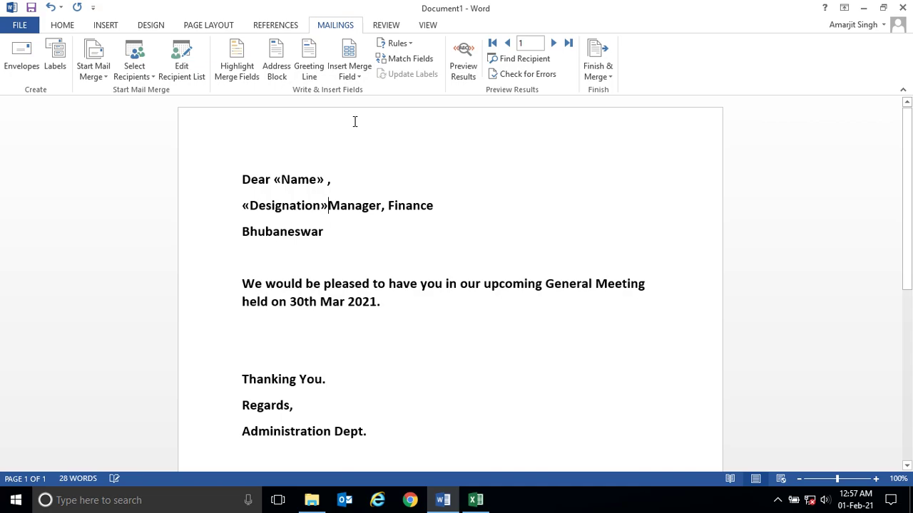
key(Delete)
key(Delete)
key(Delete)
key(Delete)
key(Delete)
key(Delete)
key(Delete)
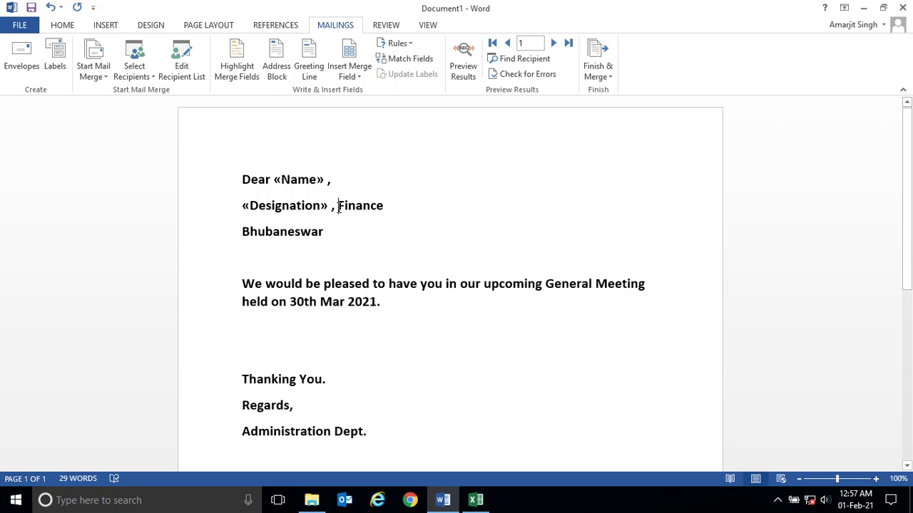
- Replace "Finance" in the letter's second line with the Department merge field
click(350, 71)
click(359, 139)
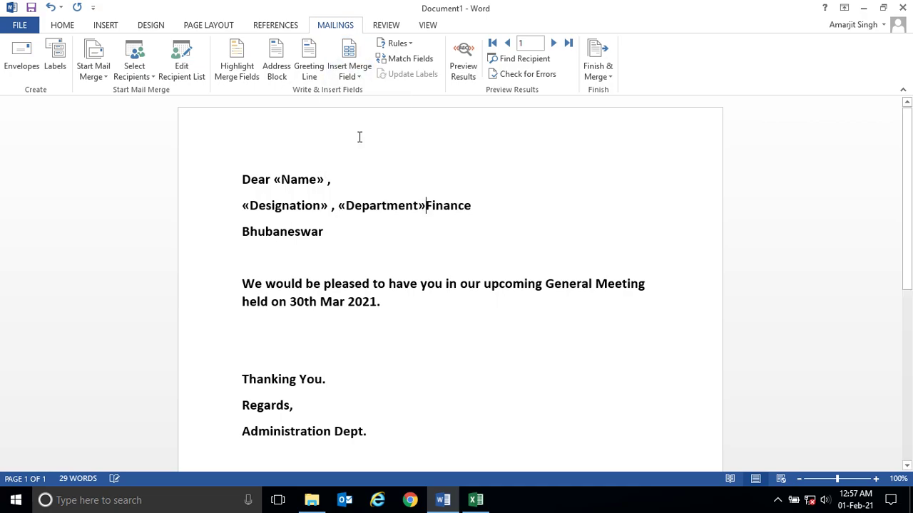
key(Delete)
key(Delete)
key(Delete)
key(Delete)
key(Delete)
- Replace "Bhubaneswar" in the letter's third line with the Location merge field
click(241, 231)
click(350, 74)
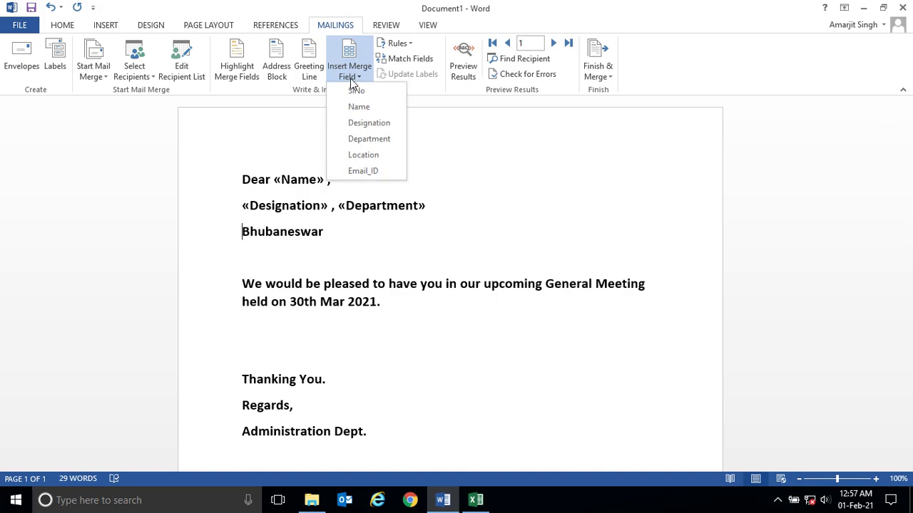
click(363, 155)
key(Delete)
key(Delete)
key(Delete)
key(Delete)
key(Delete)
key(Delete)
key(Delete)
key(Delete)
key(Delete)
key(Delete)
key(Delete)
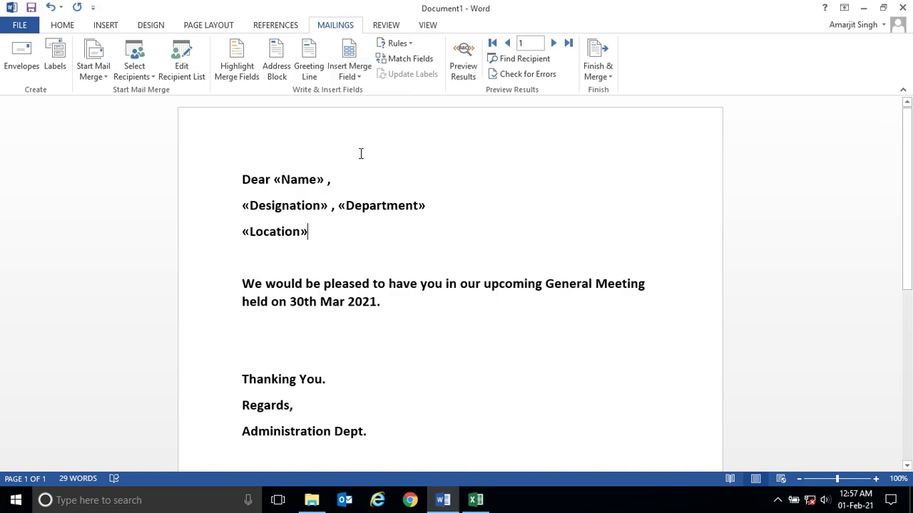
click(403, 351)
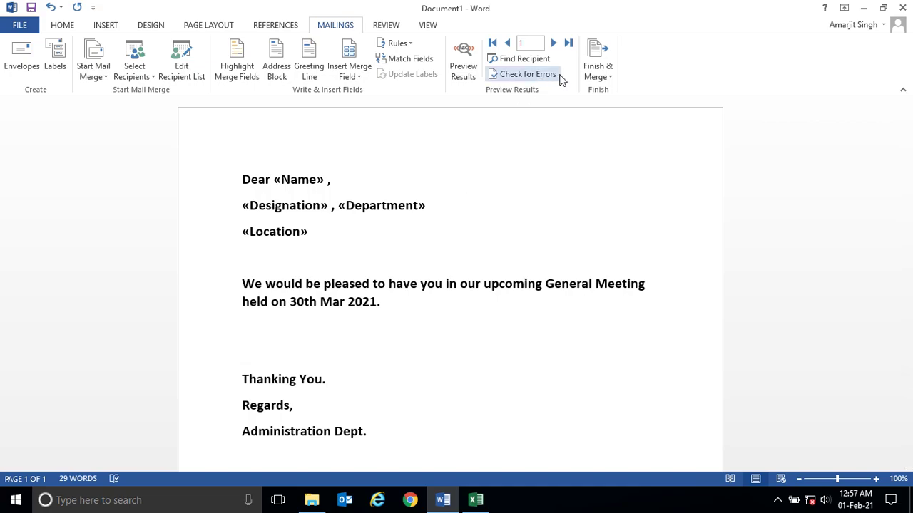
- Preview the merged letter for records 1 and 2 and compare their recipient details with the LabMailList workbook in Excel
click(464, 71)
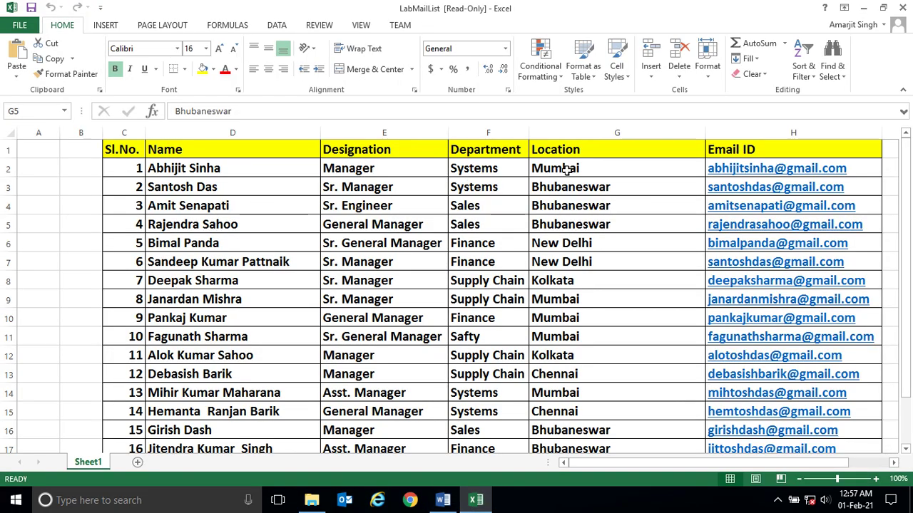
click(475, 500)
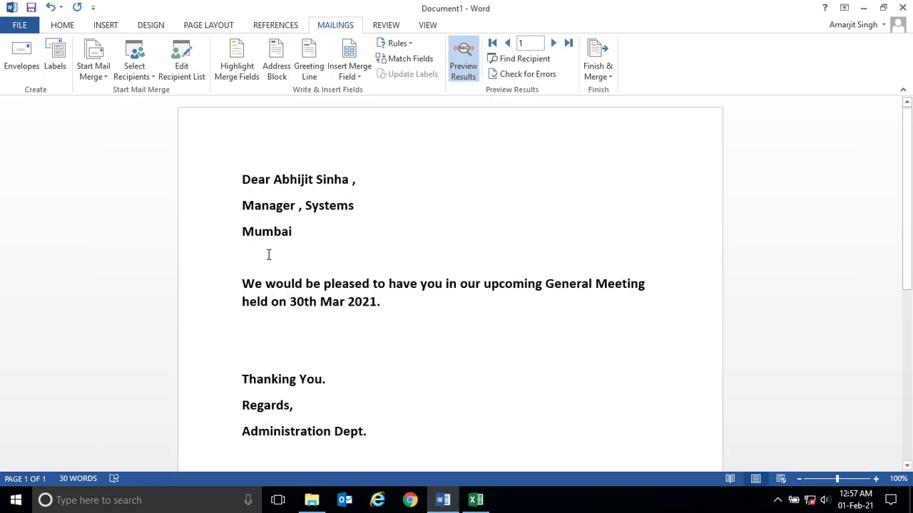
click(556, 45)
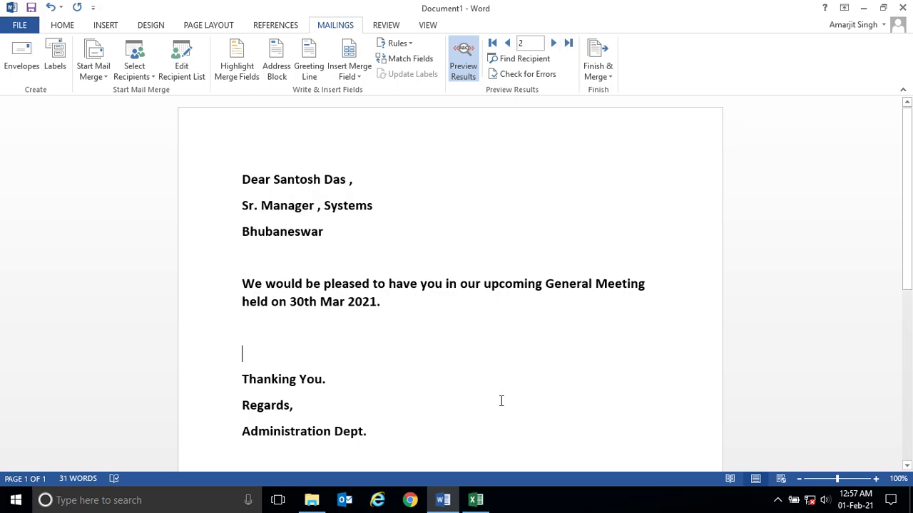
click(477, 499)
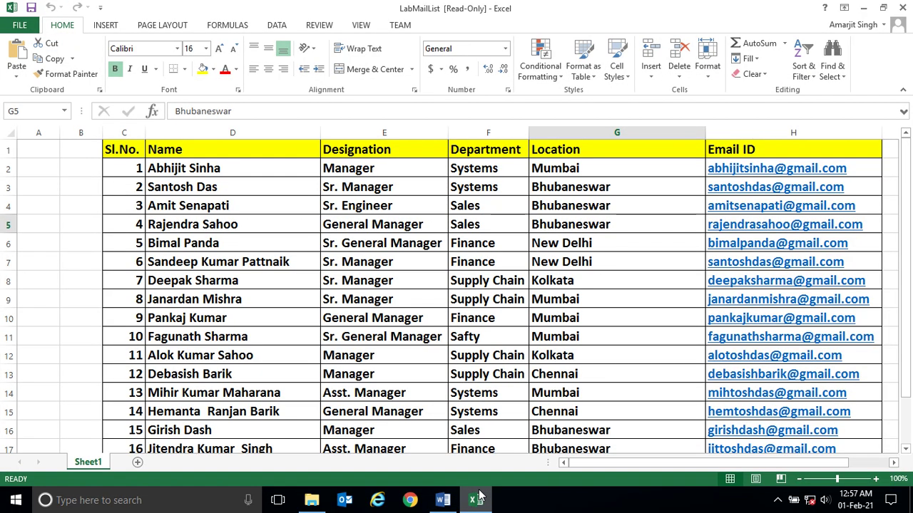
click(476, 499)
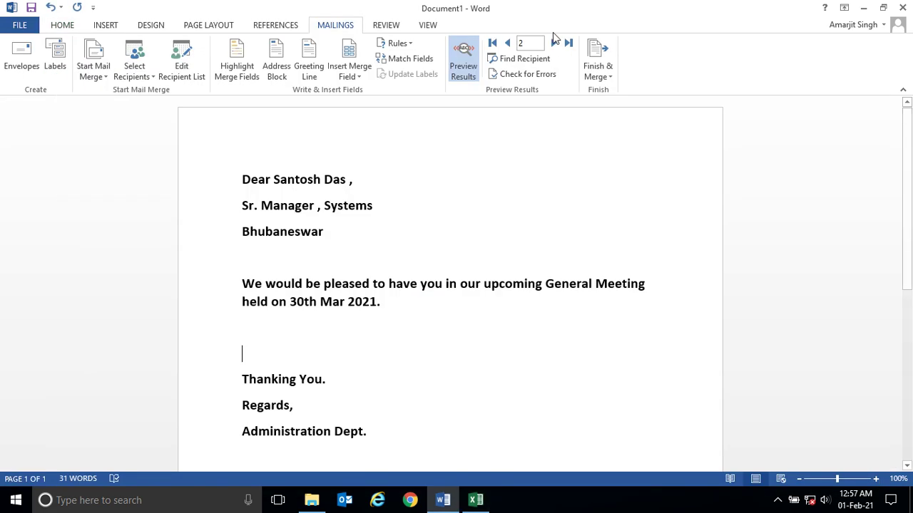
- Preview the following recipients' letters up to record 9 and compare the details with the LabMailList workbook in Excel
click(553, 44)
click(553, 43)
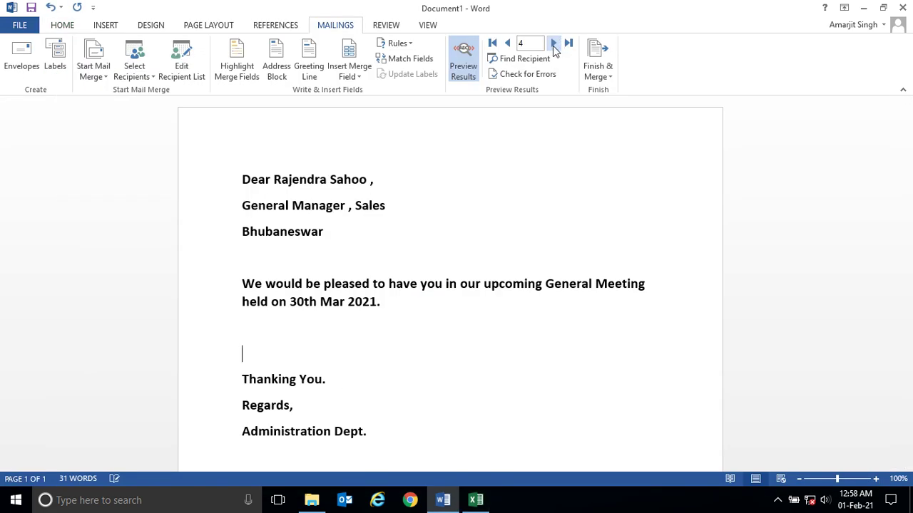
click(553, 43)
click(554, 43)
click(553, 44)
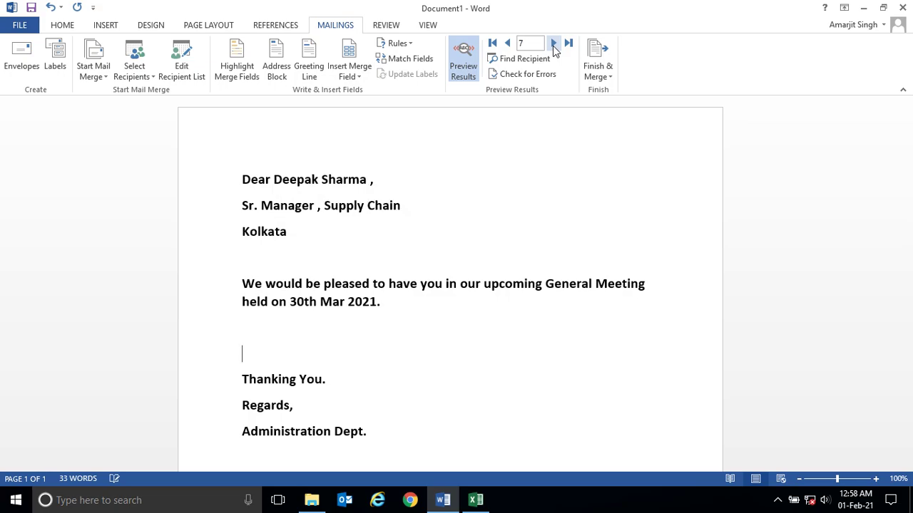
click(552, 45)
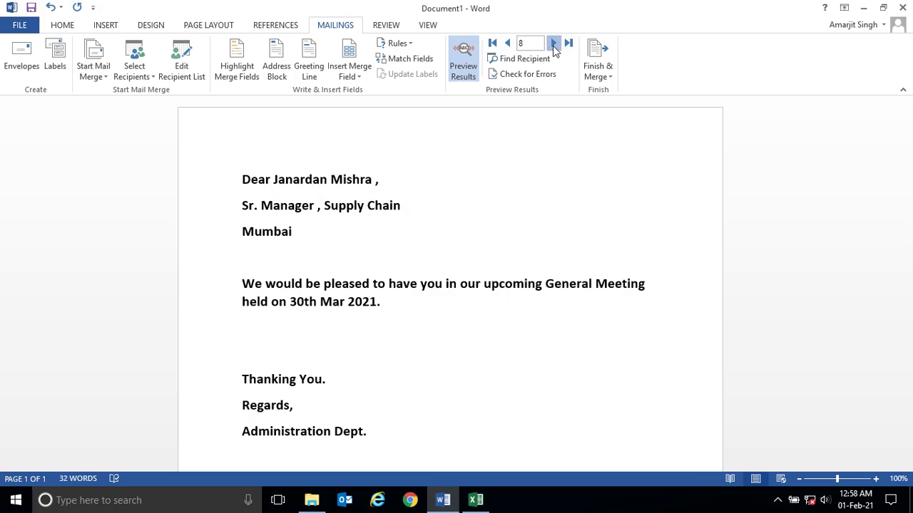
click(553, 44)
click(475, 500)
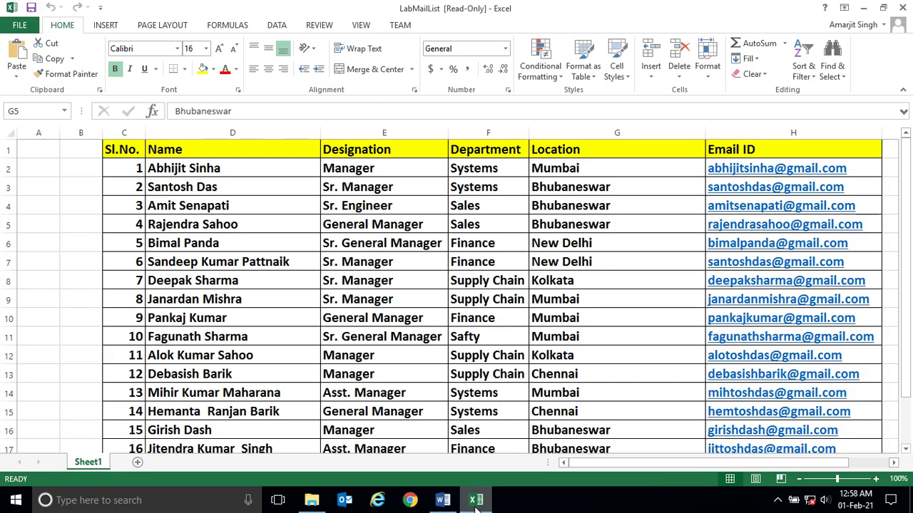
click(452, 504)
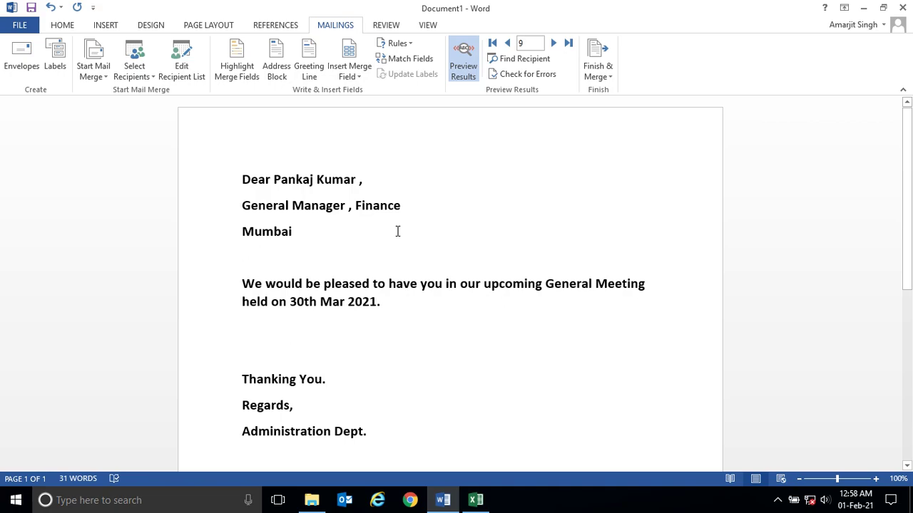
- Examine the spacing before the commas in the previewed recipient lines, and turn off the results preview
click(319, 205)
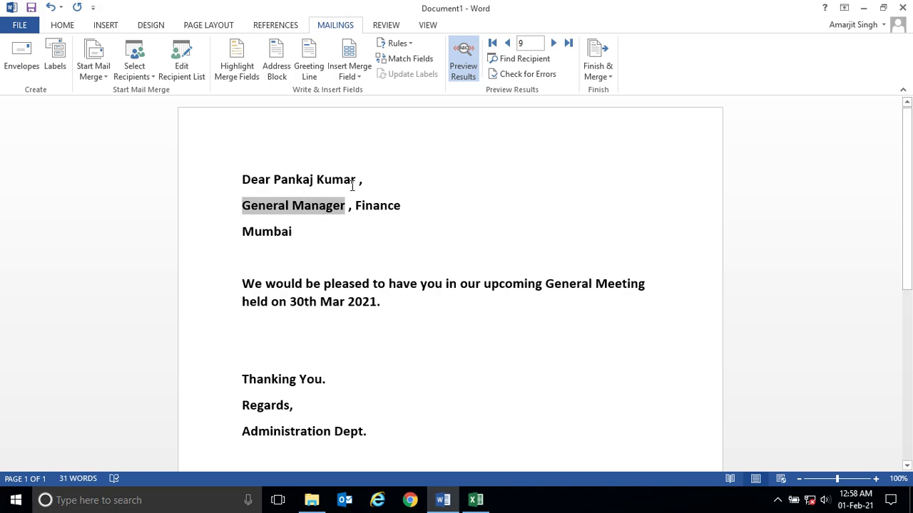
click(351, 184)
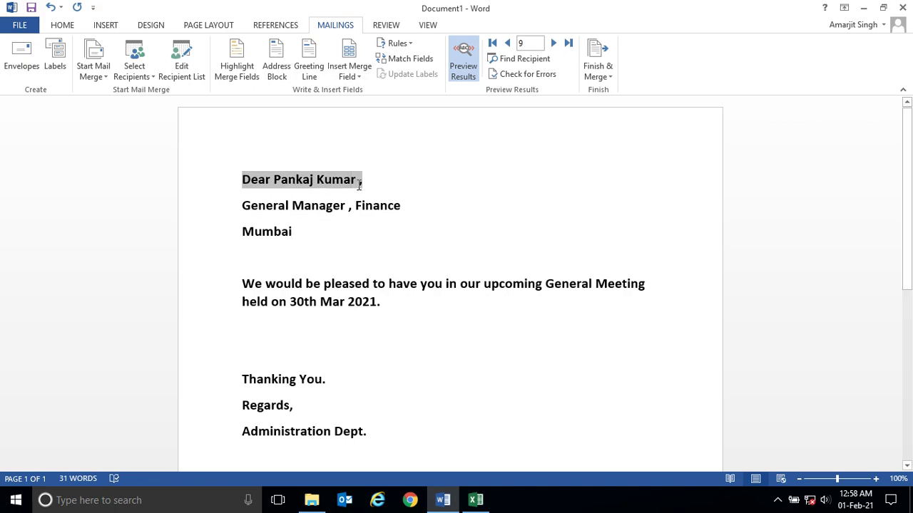
click(352, 206)
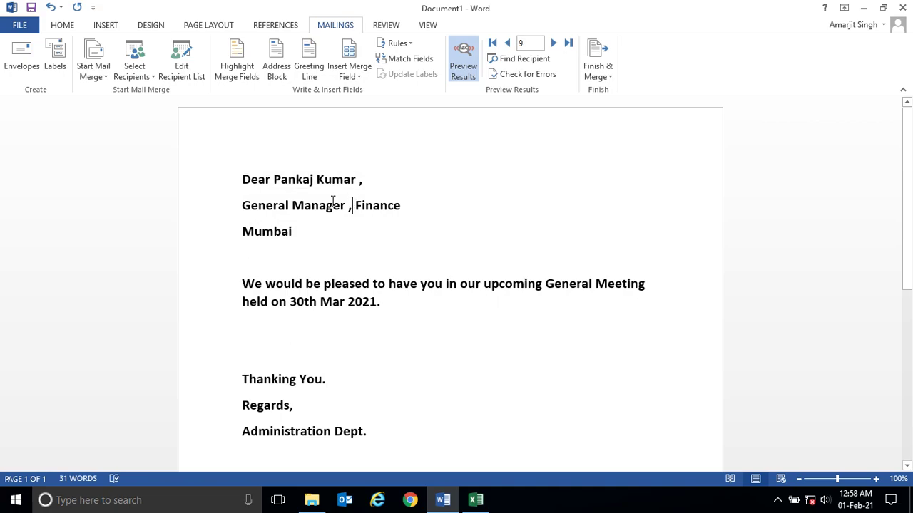
click(464, 66)
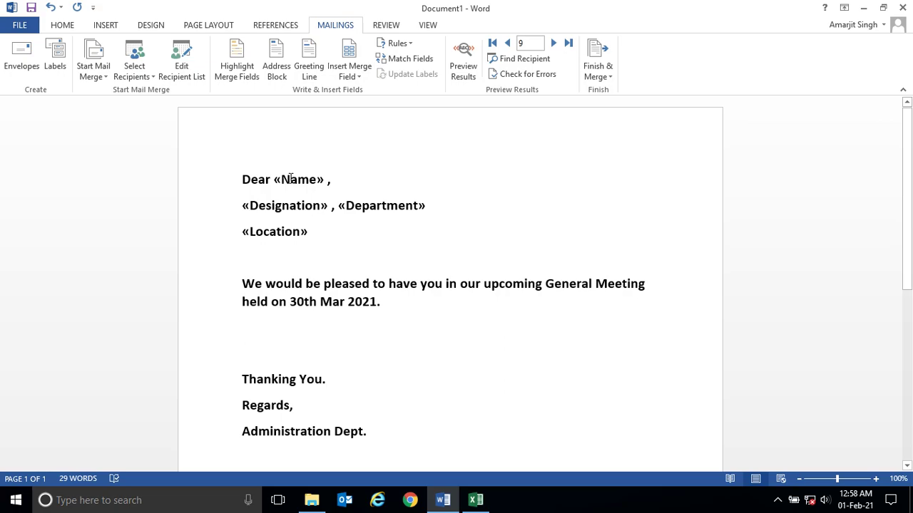
- Edit the Name merge field to remove the space before the comma in its text inserted after
triple_click(245, 180)
right_click(290, 179)
click(330, 271)
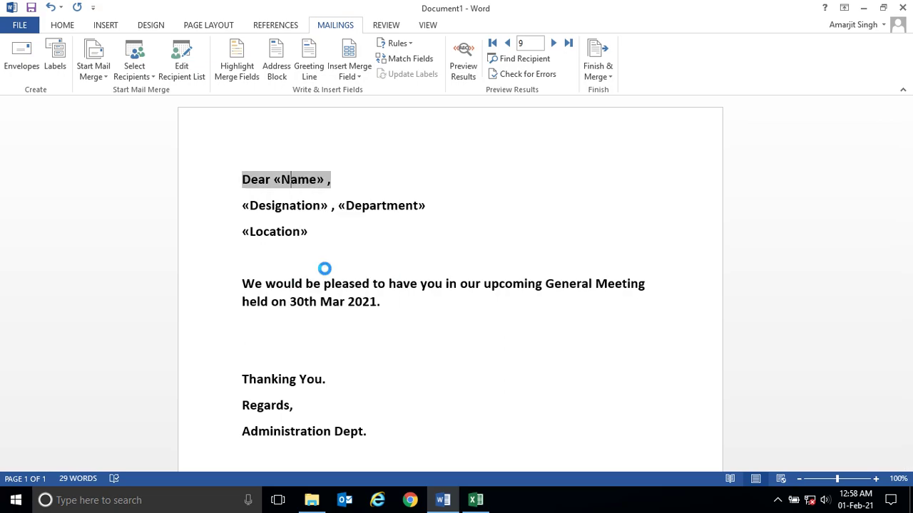
click(681, 153)
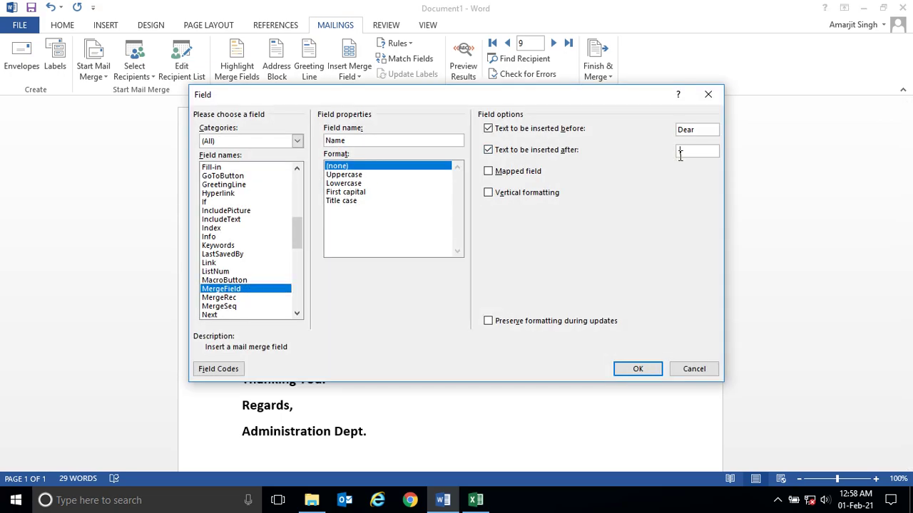
click(633, 368)
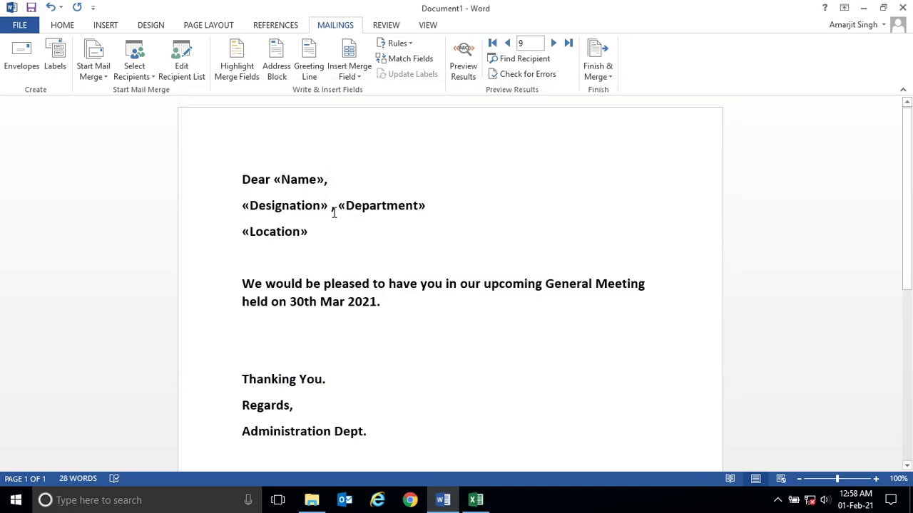
- Delete and re-enter the comma between the Designation and Department merge fields
key(BackSpace)
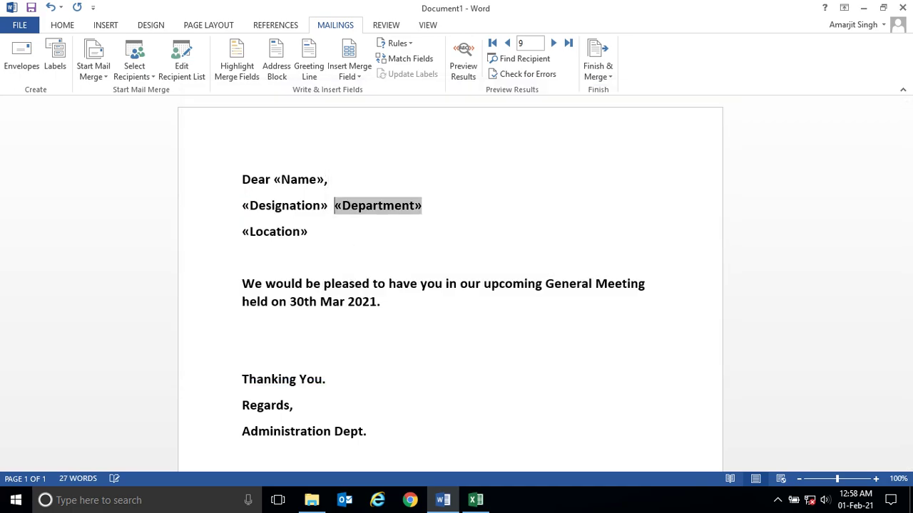
text(,)
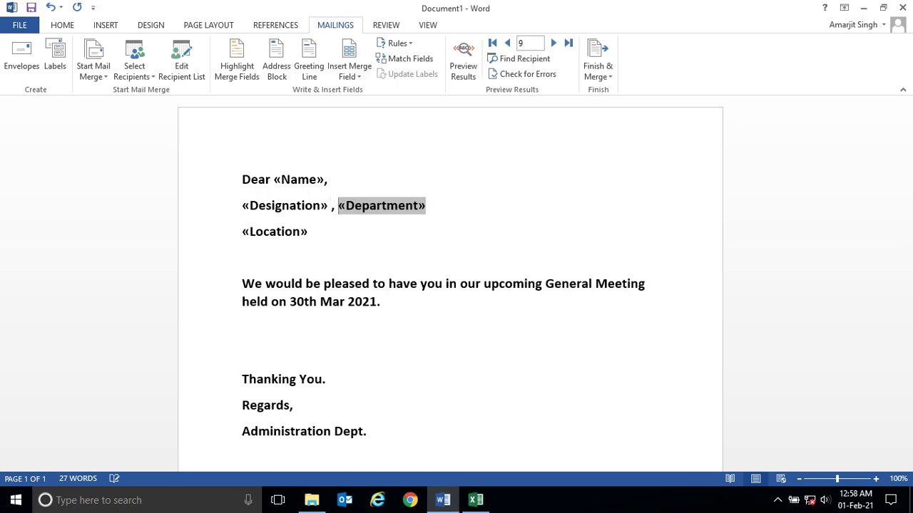
click(323, 239)
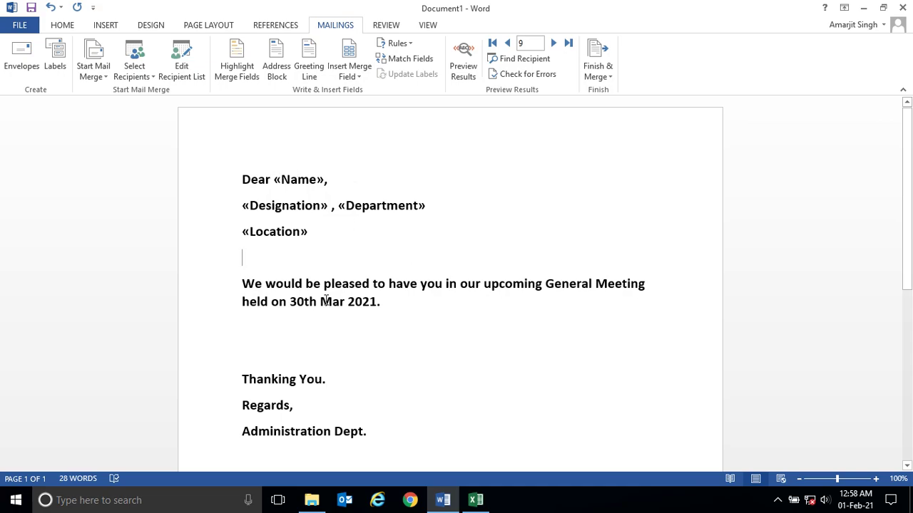
- Review the LabMailList recipients in Excel against the Word letter and look at the options for finishing the merge
click(477, 508)
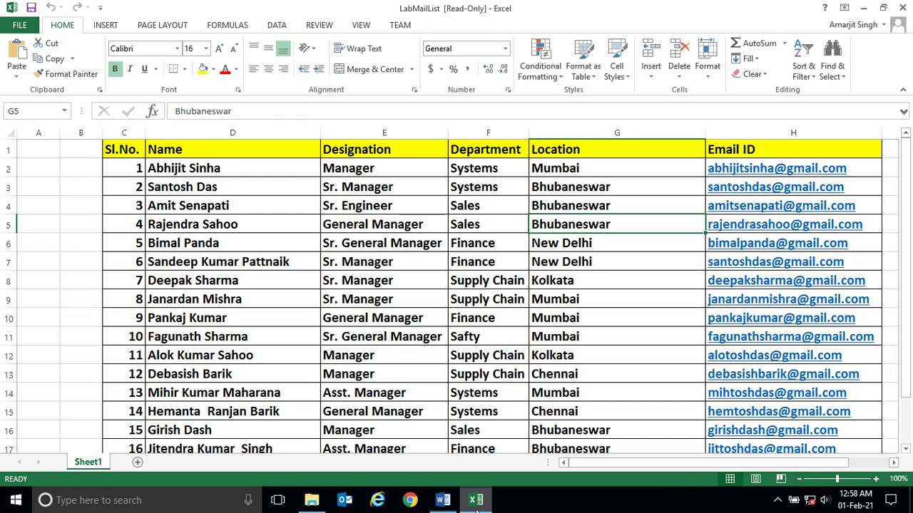
click(477, 508)
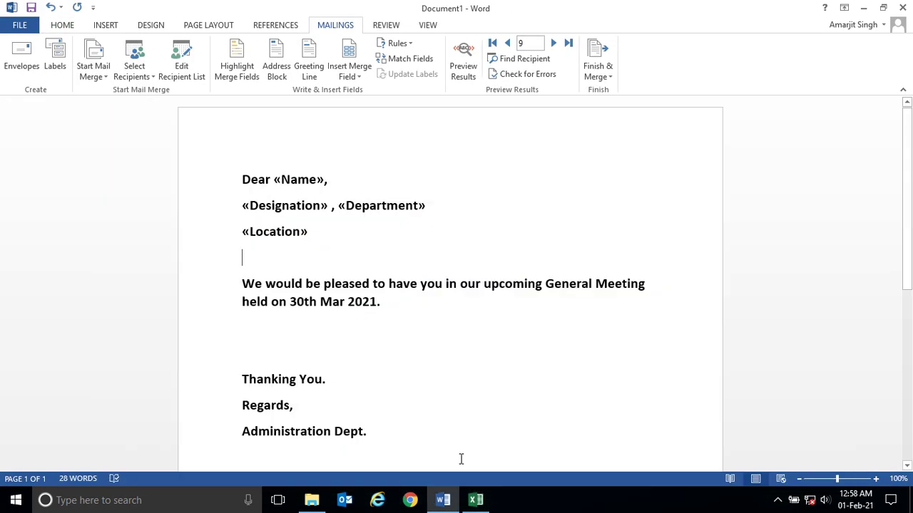
click(478, 503)
click(476, 503)
click(597, 77)
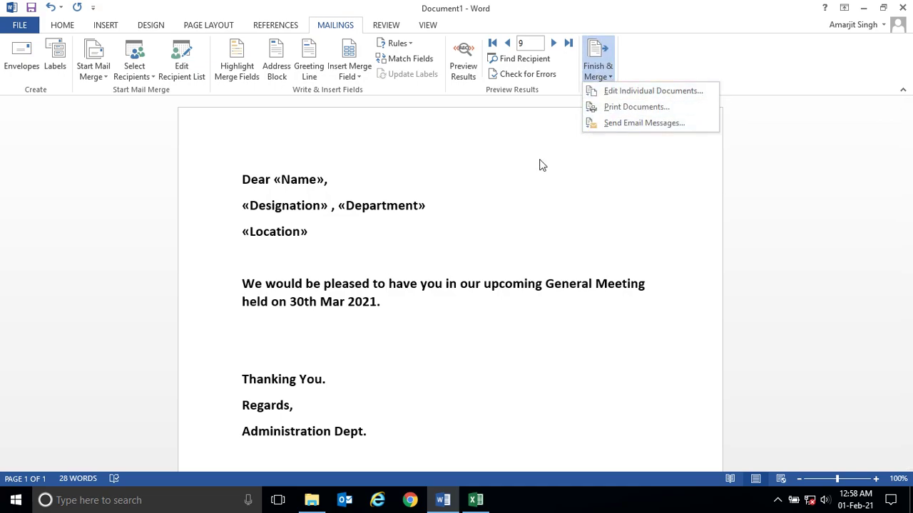
click(476, 499)
click(476, 500)
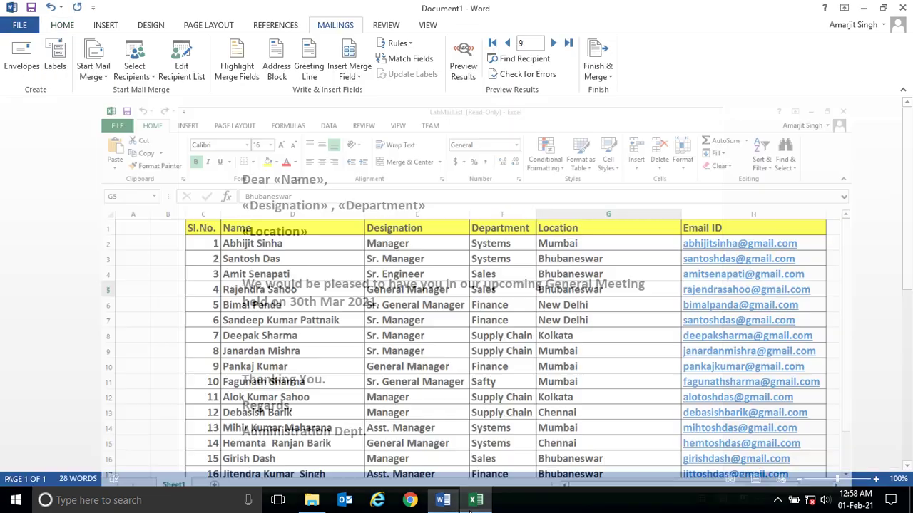
- Merge all records into a new document of individual letters and review the resulting letters
click(597, 59)
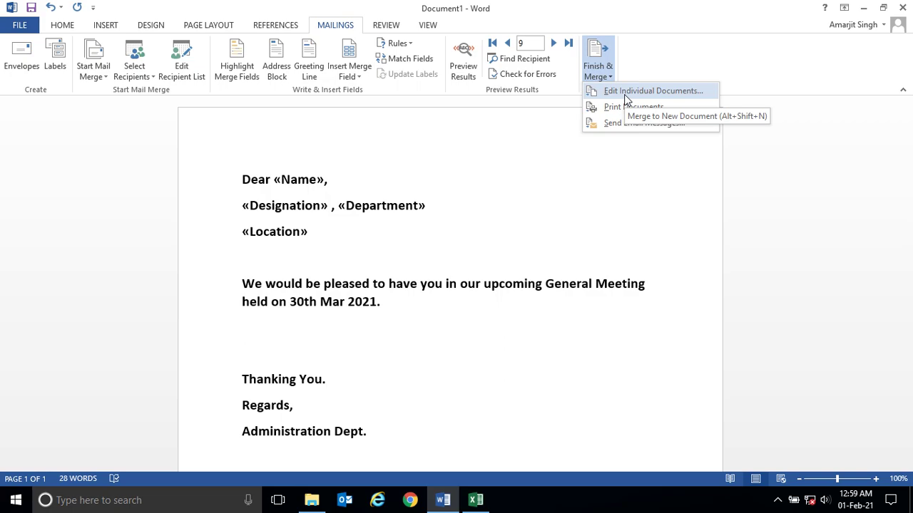
click(624, 94)
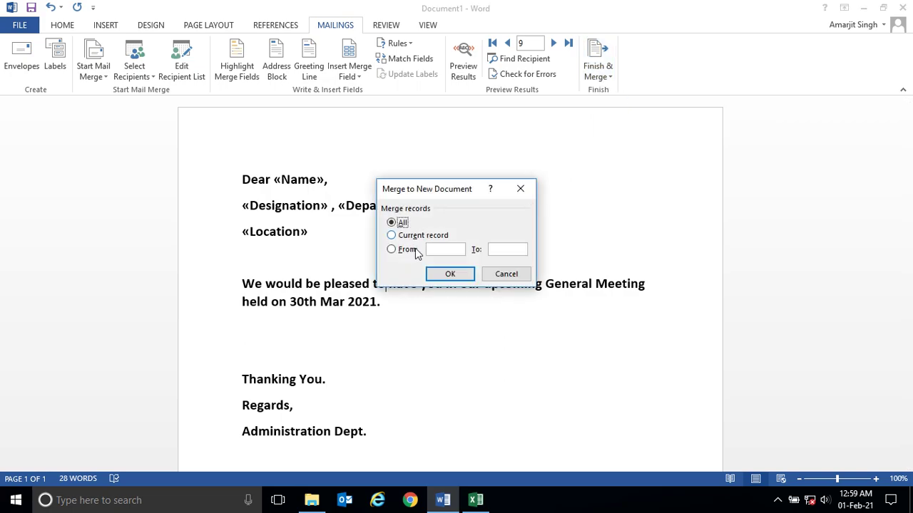
click(443, 276)
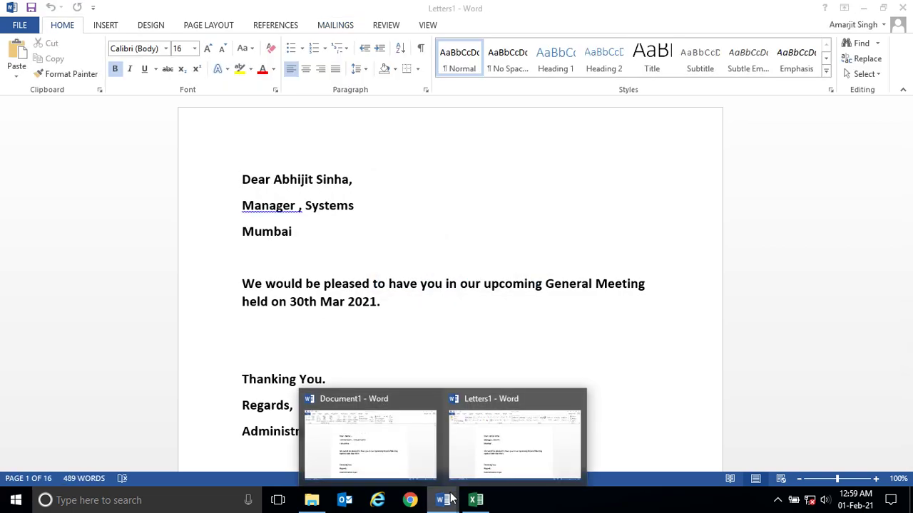
click(500, 451)
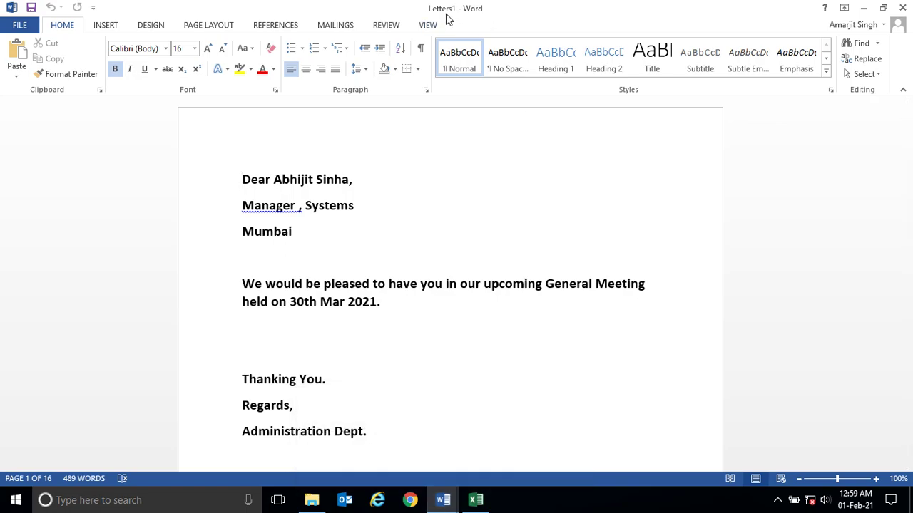
drag(907, 112, 911, 77)
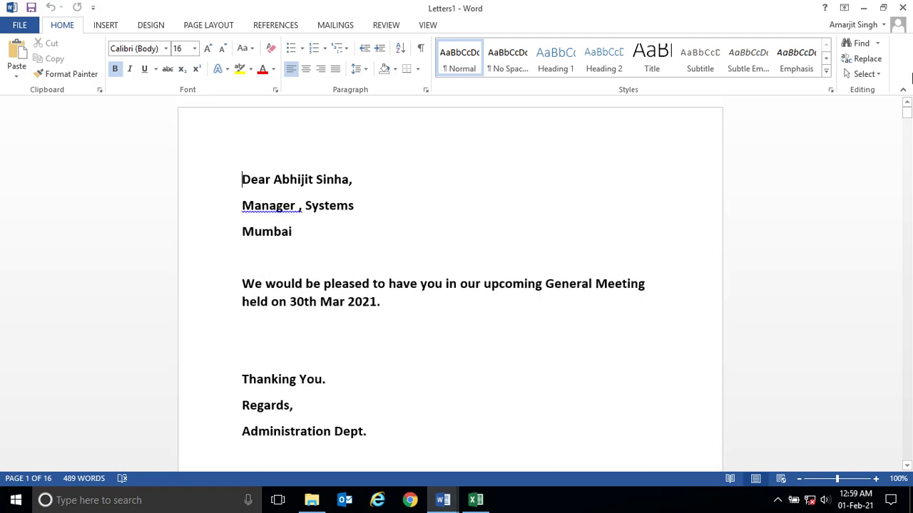